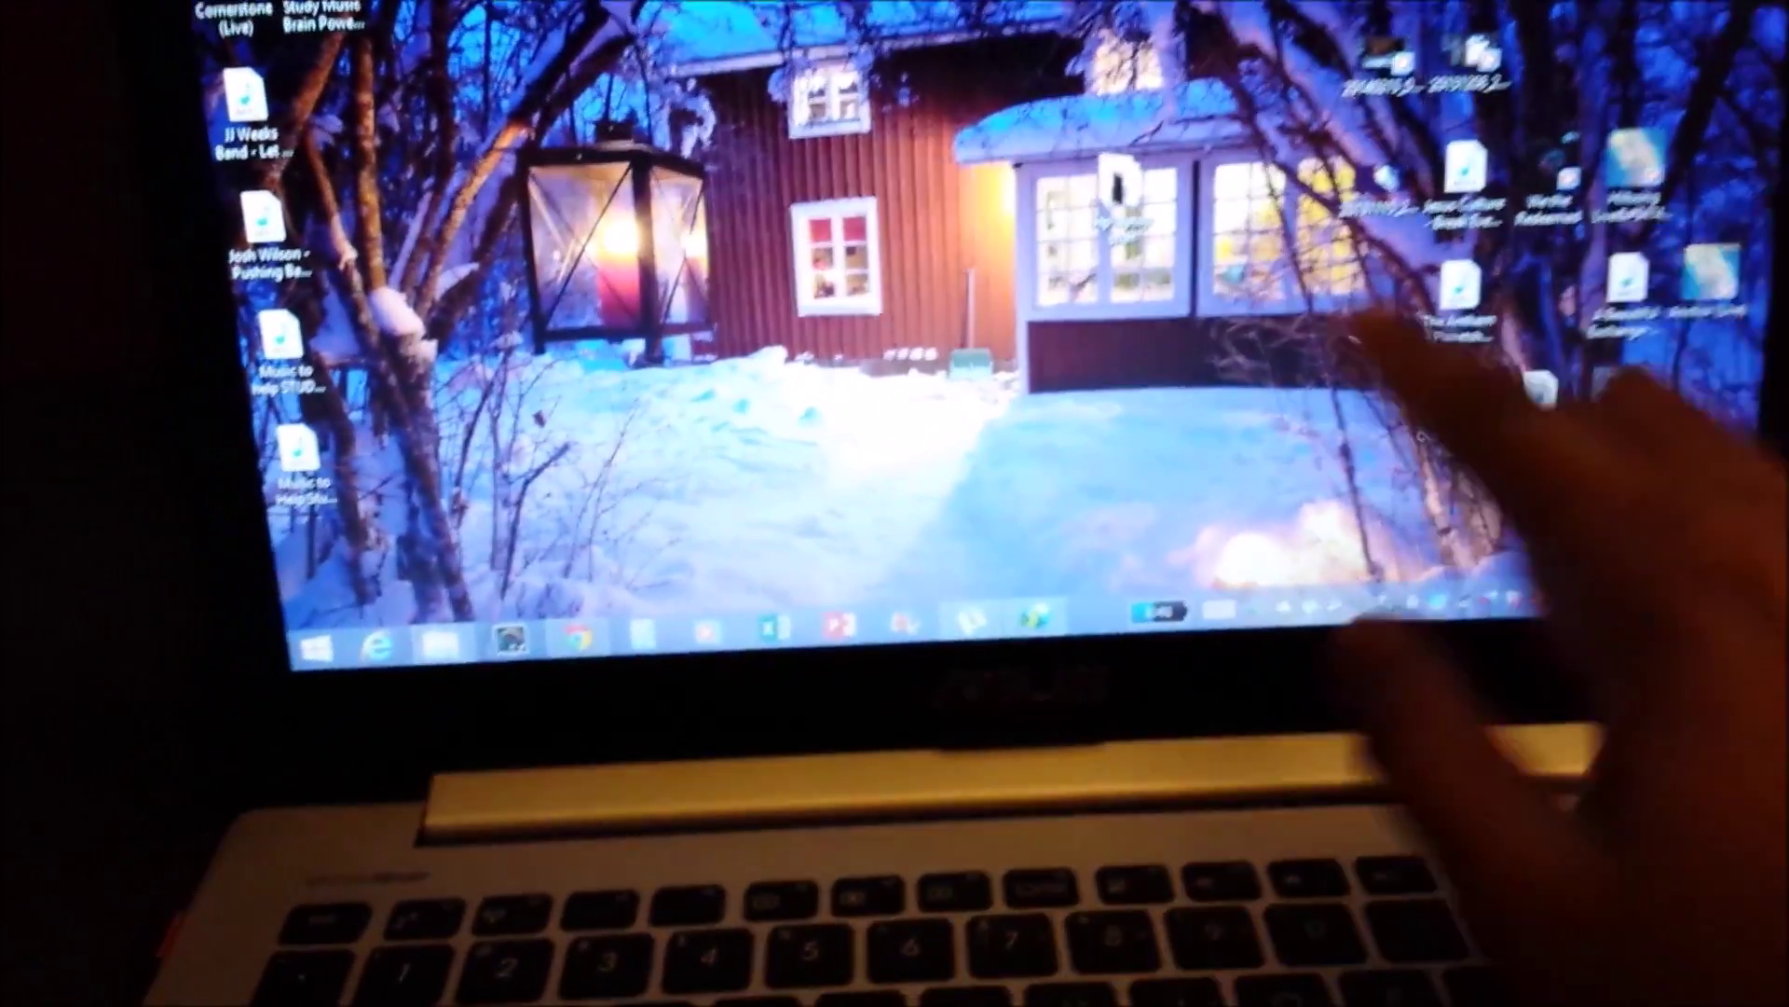
Step: Restart the laptop from the charms bar's Settings power options to reach recovery
drag(1713, 279, 1538, 266)
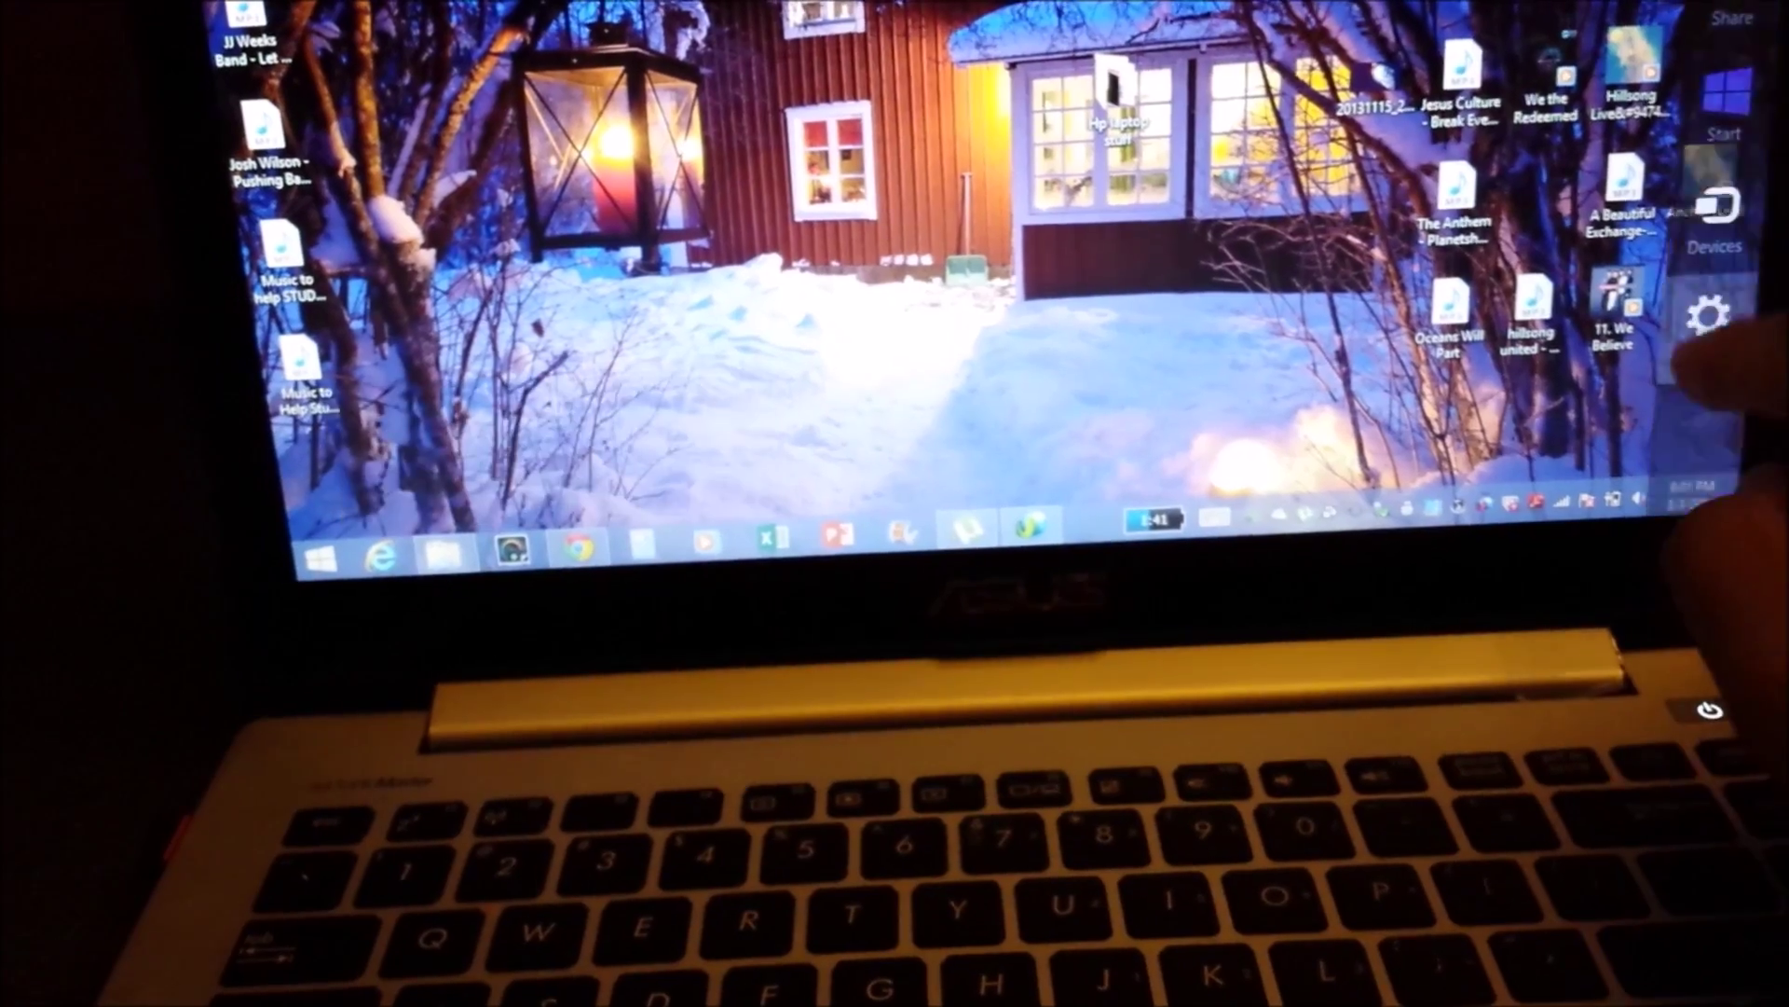
click(1708, 314)
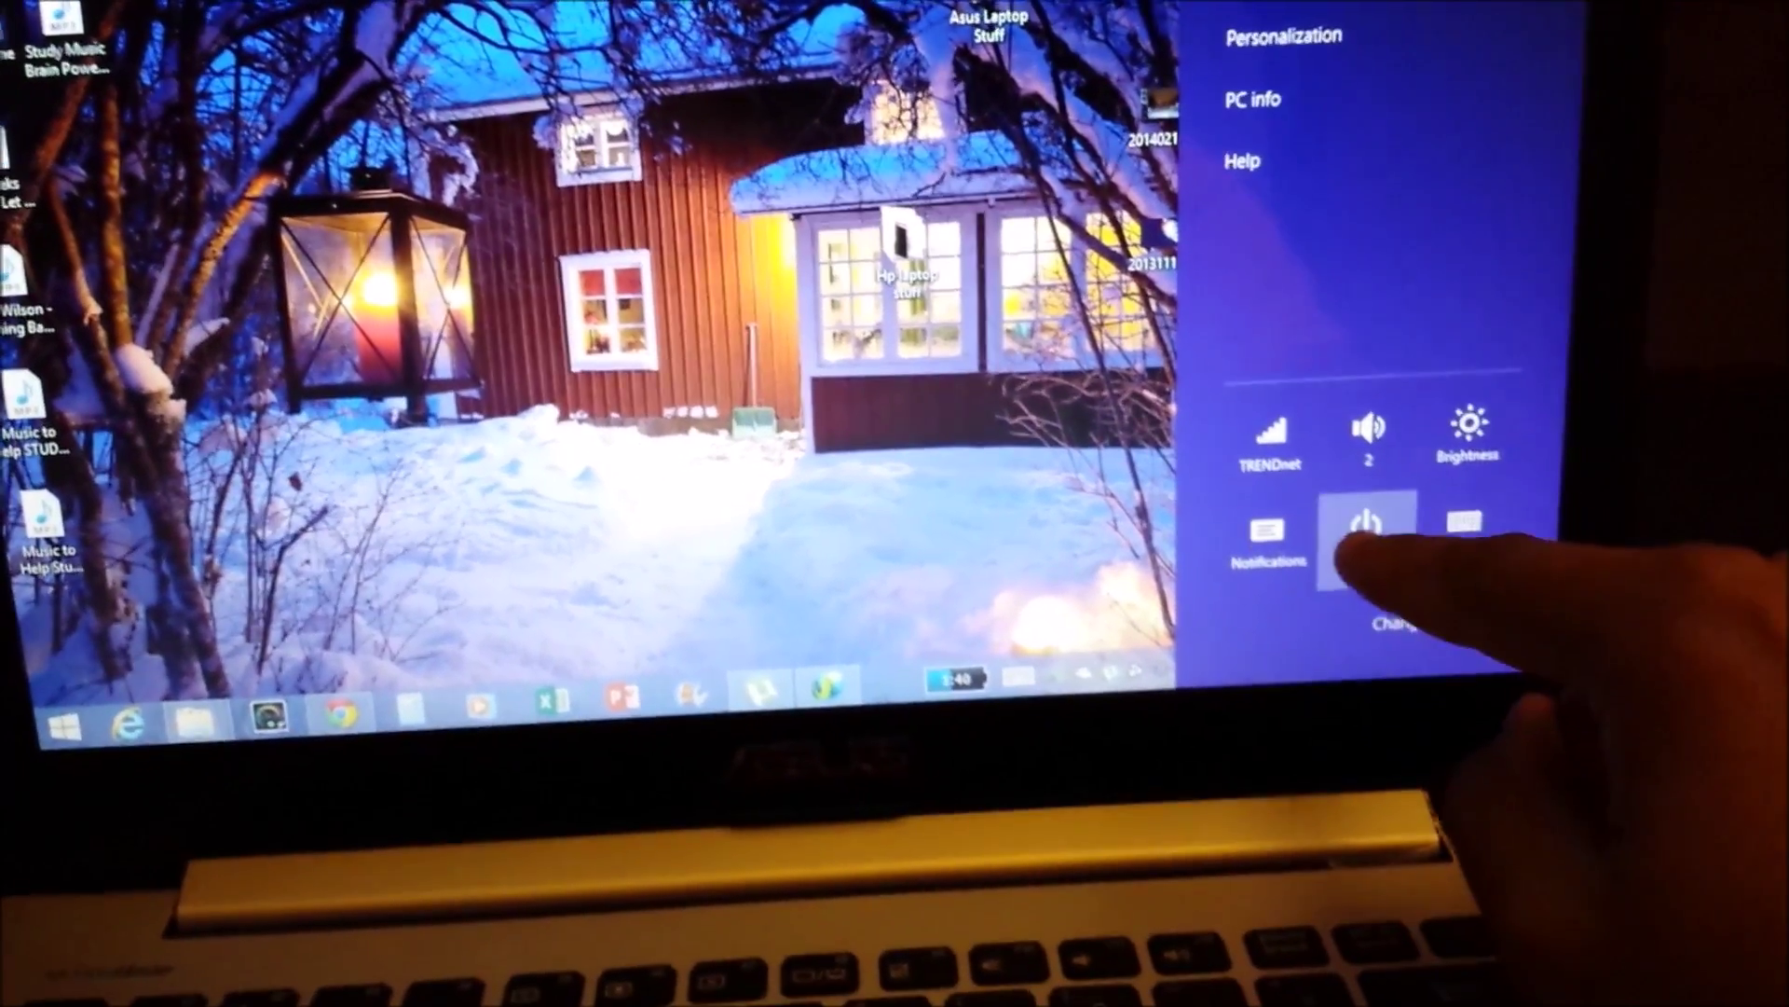
click(1313, 548)
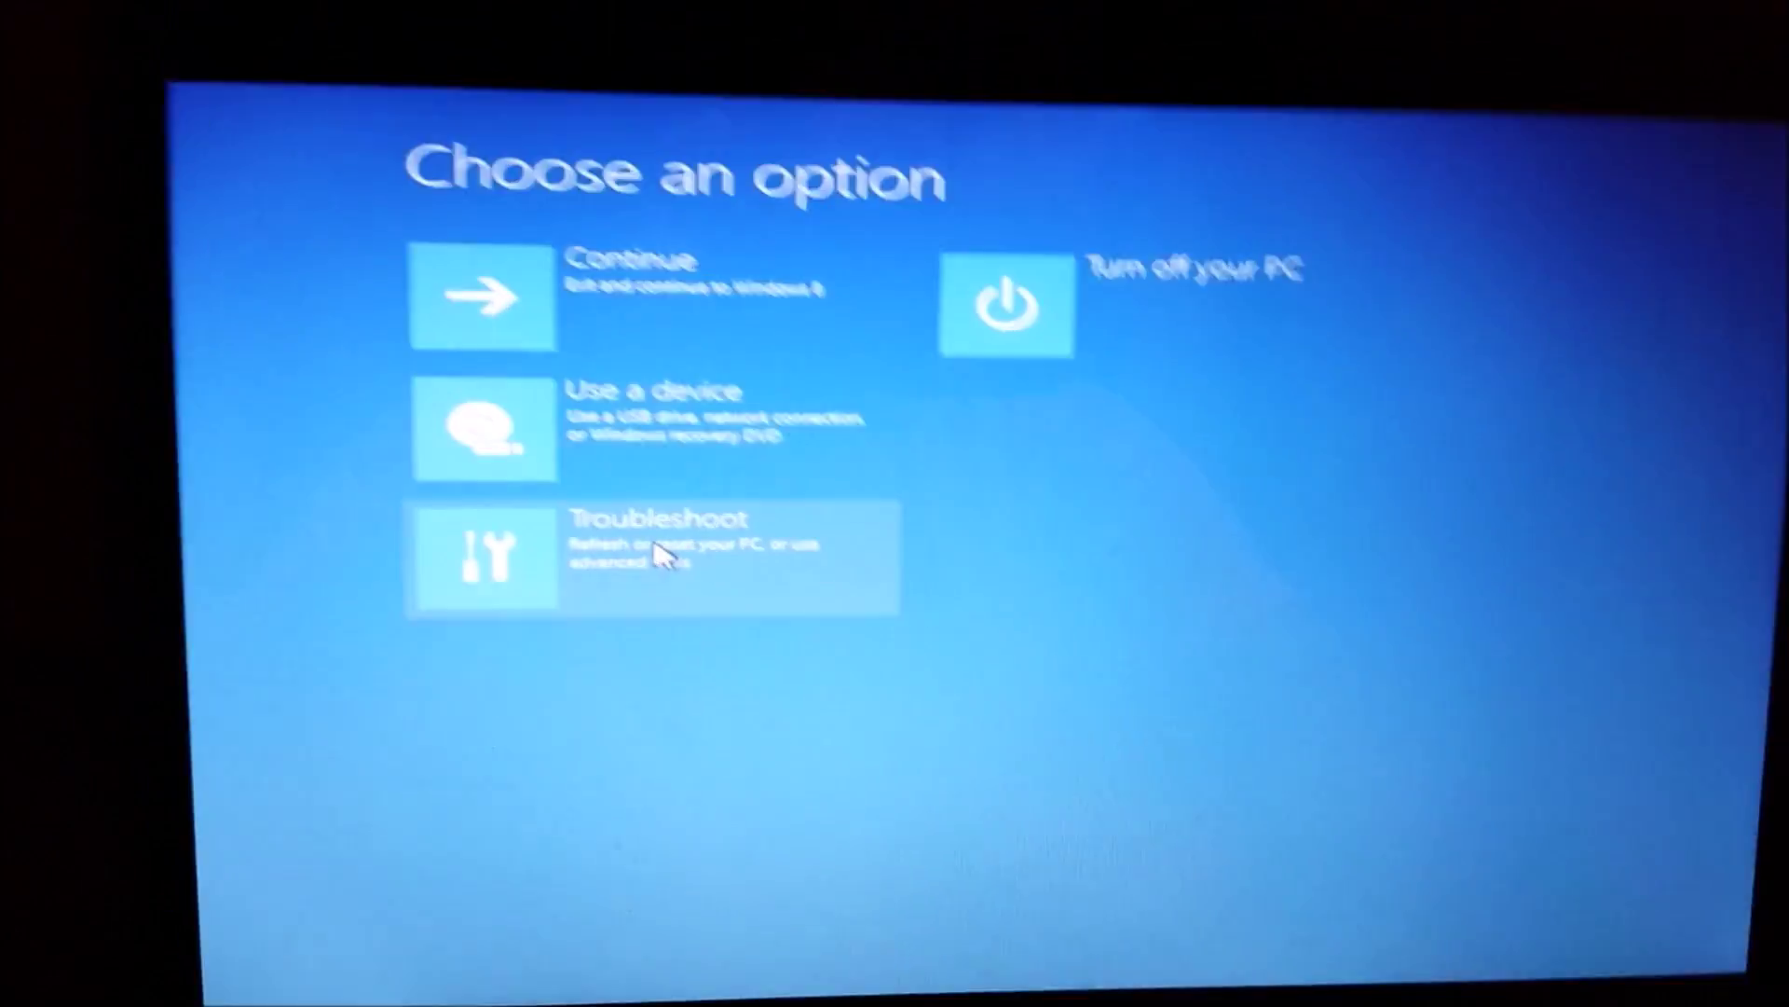
Step: Choose Troubleshoot on the recovery Choose an option screen
click(625, 528)
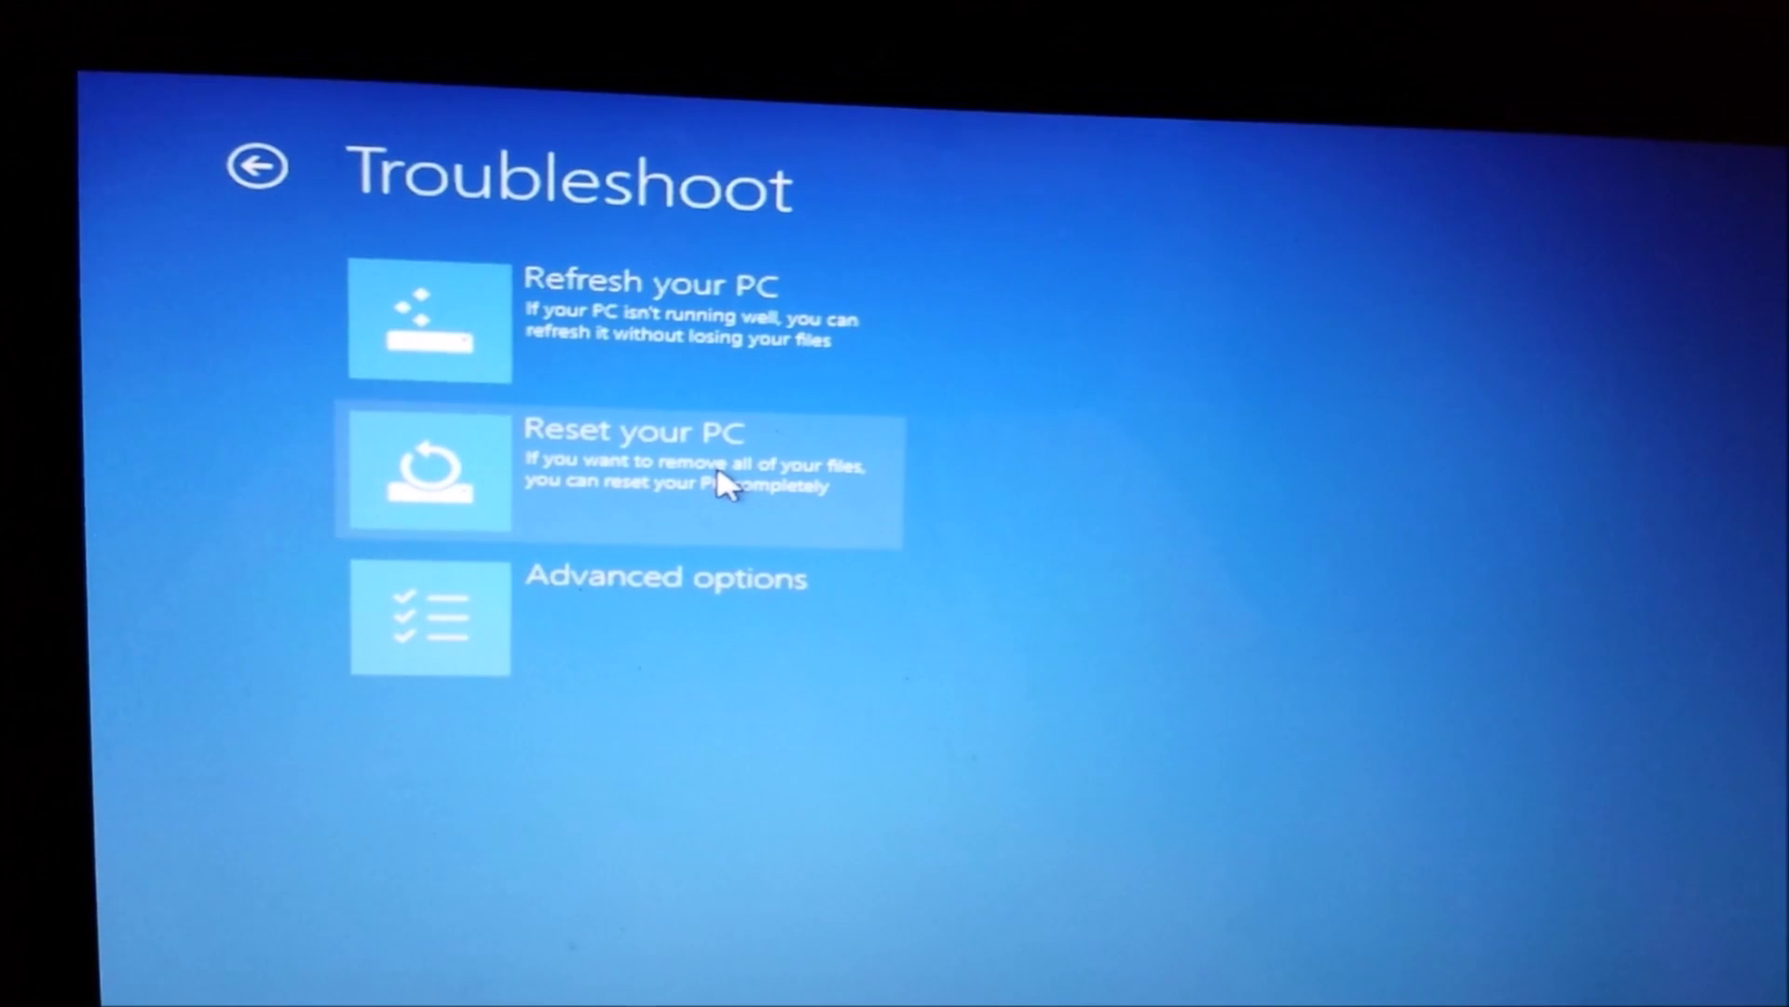
Step: Choose Reset your PC to remove all files
click(726, 481)
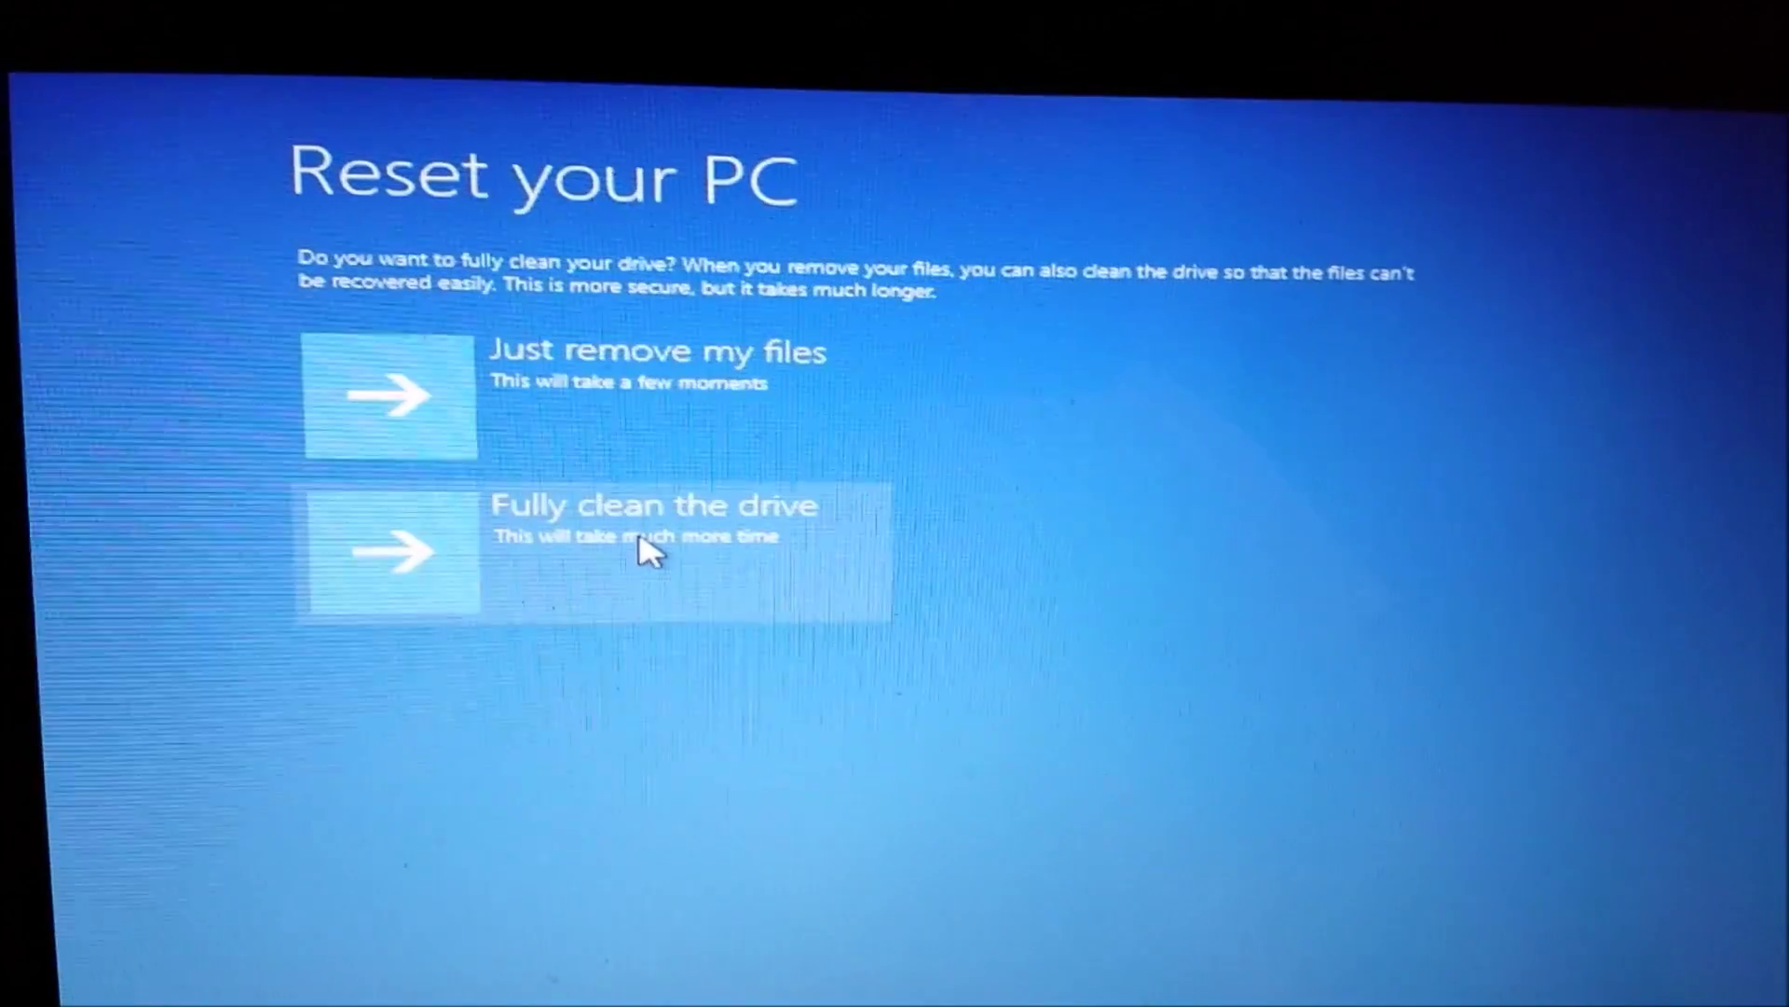
Step: Choose Fully clean the drive for the PC reset
click(641, 555)
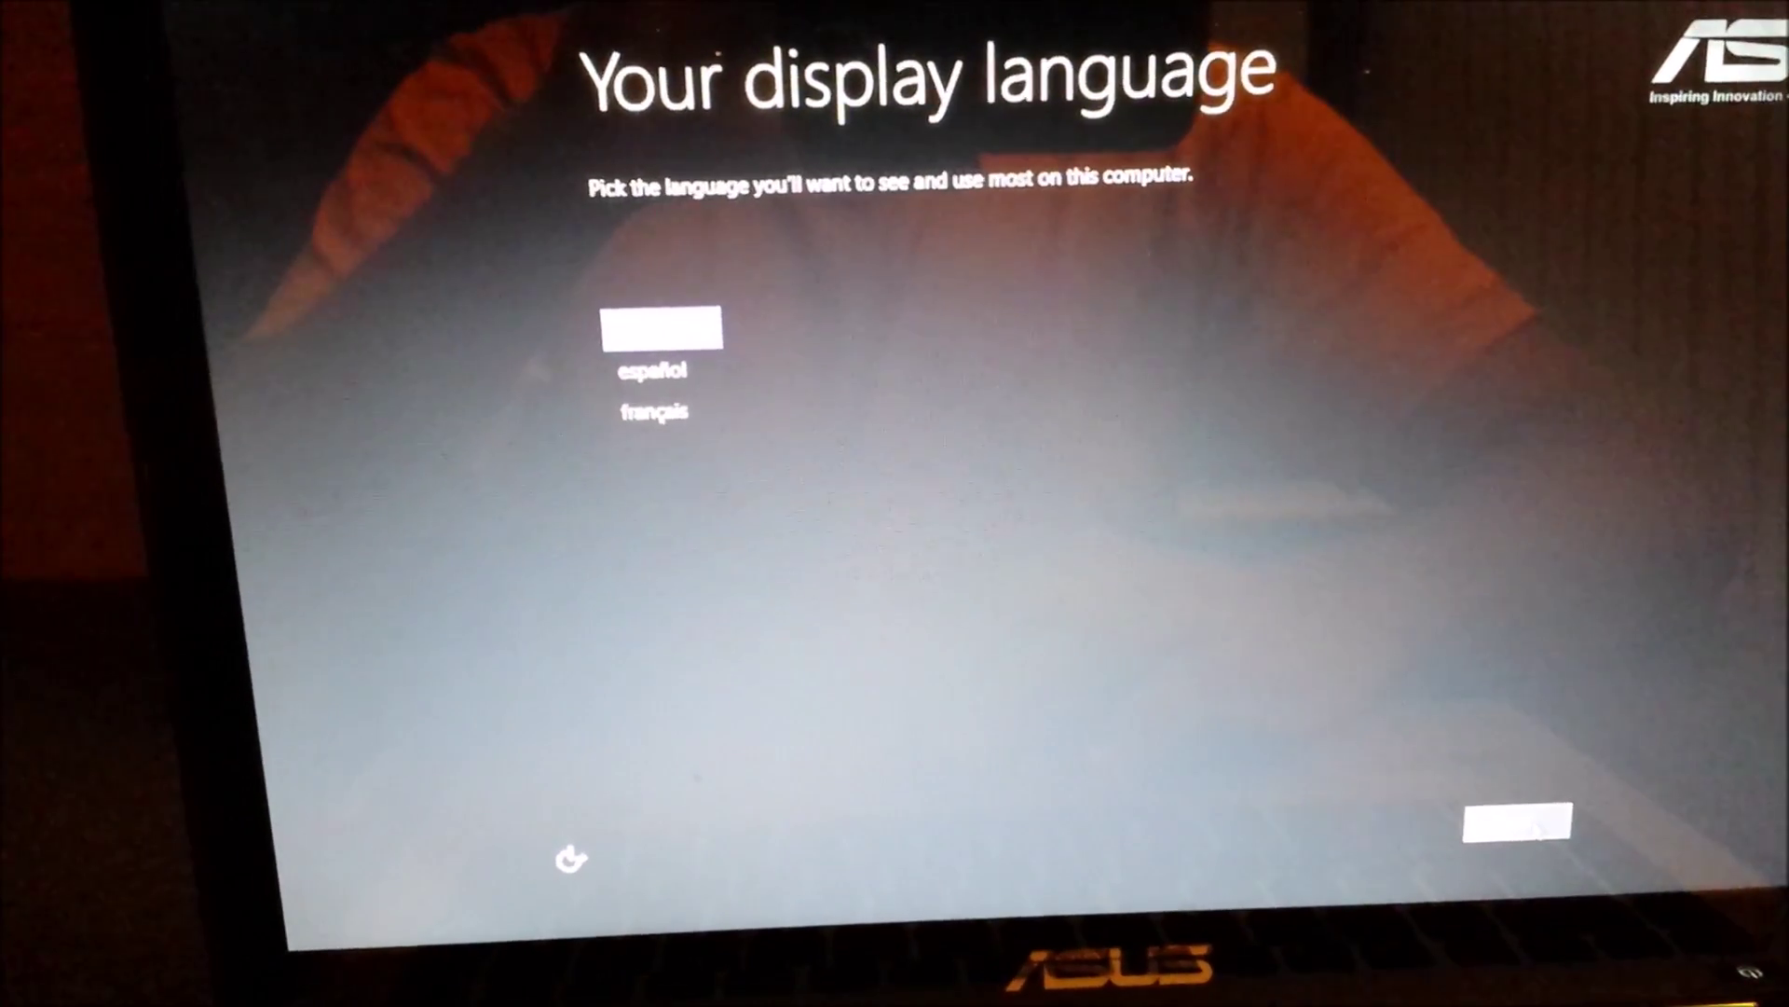
Step: Keep English as the display language and continue to Region and Language
click(1503, 803)
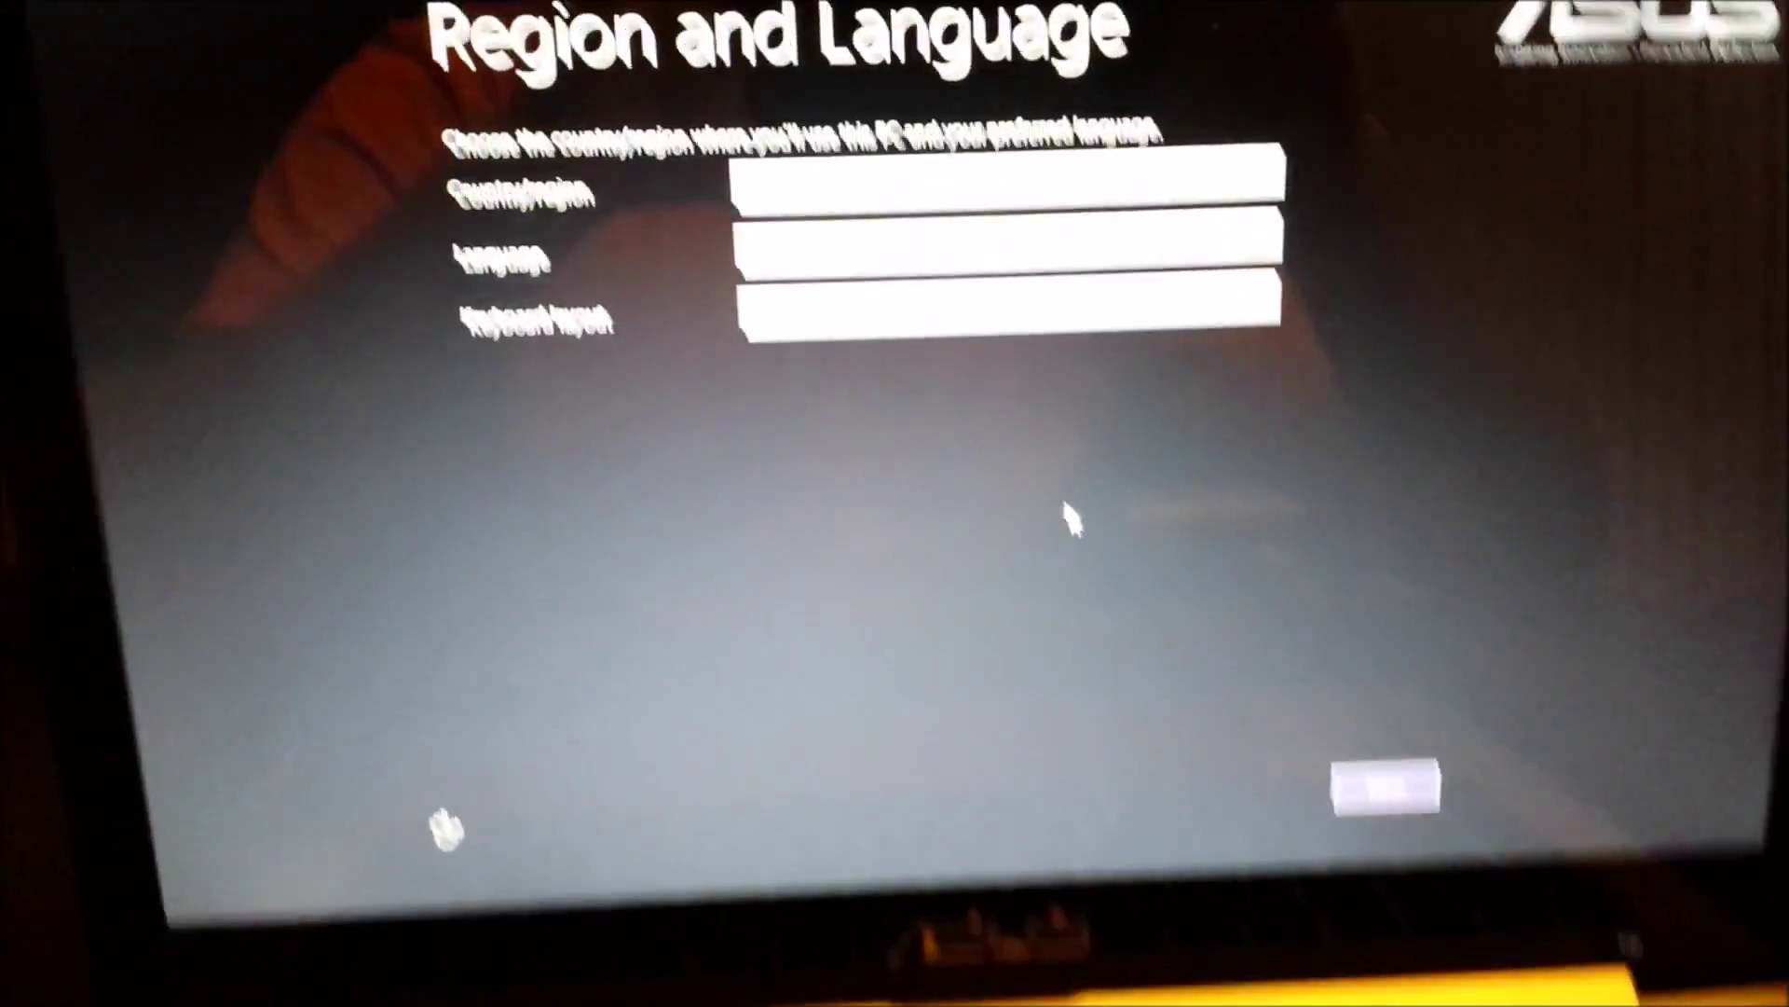